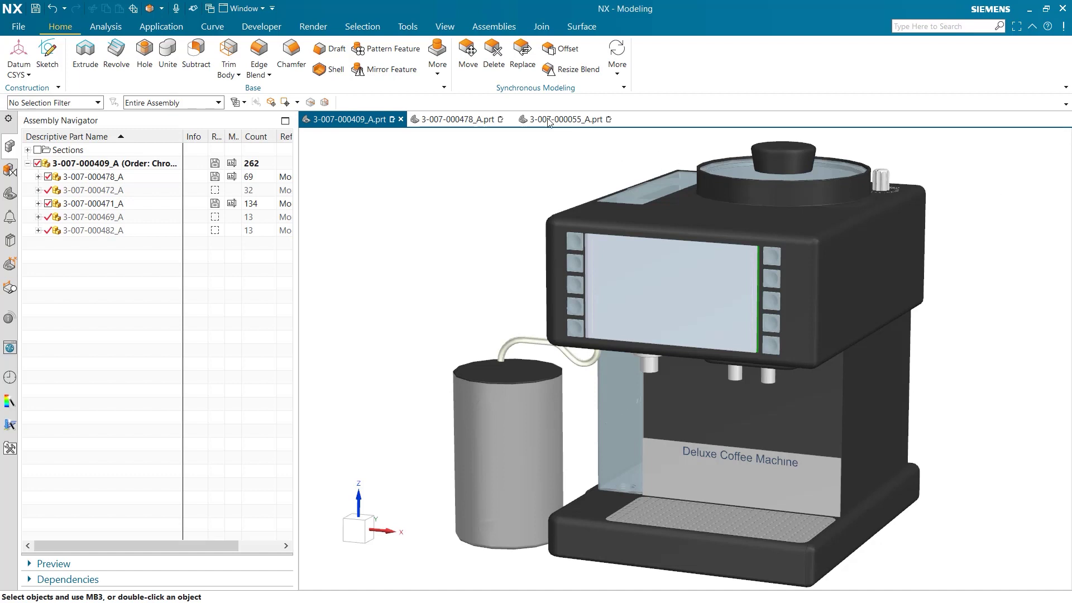
pyautogui.click(448, 124)
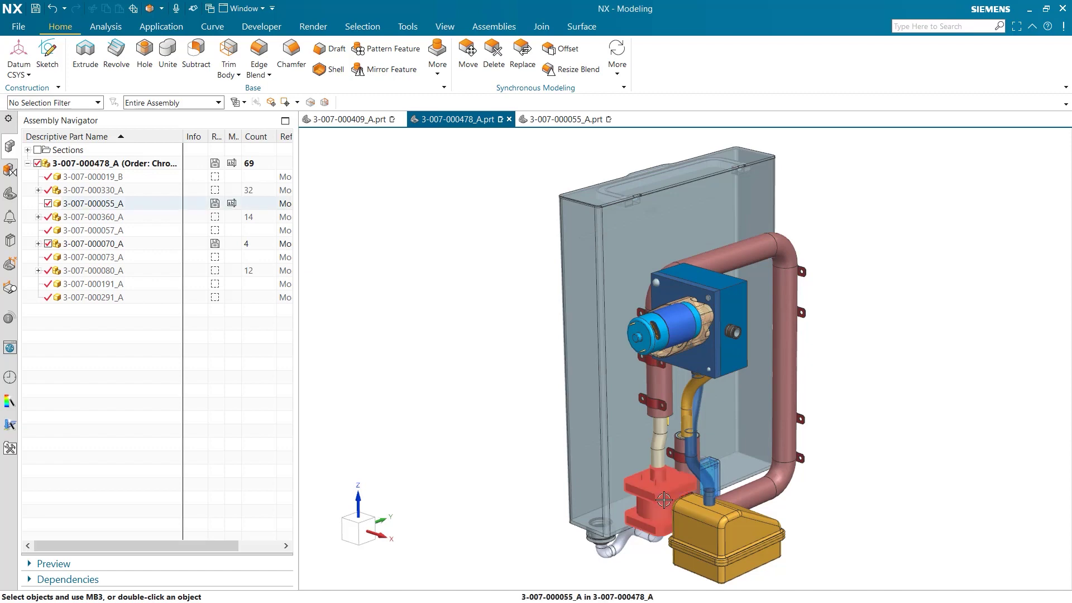
pyautogui.click(567, 120)
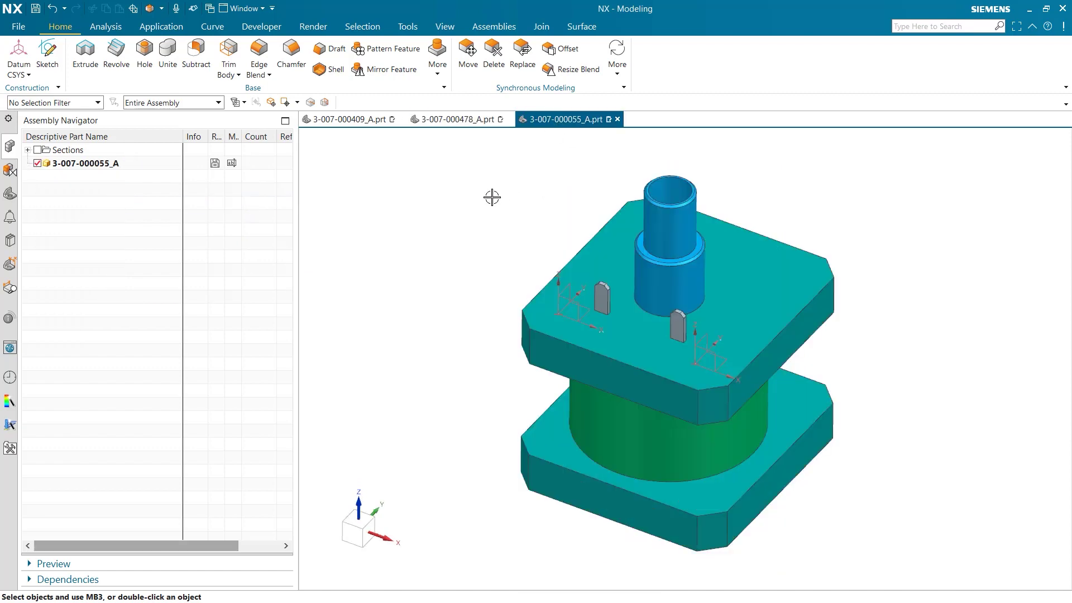
pyautogui.moveTo(492, 186)
pyautogui.mouseDown(button='middle')
pyautogui.moveTo(523, 135)
pyautogui.moveTo(486, 130)
pyautogui.moveTo(532, 176)
pyautogui.moveTo(506, 187)
pyautogui.mouseUp(button='middle')
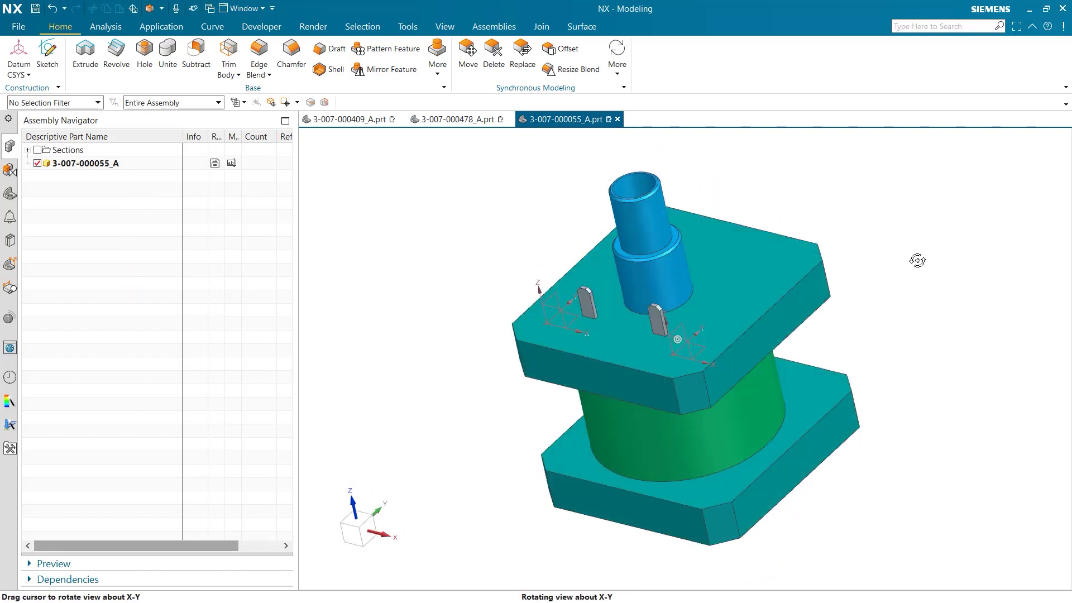
pyautogui.moveTo(934, 255)
pyautogui.mouseDown(button='middle')
pyautogui.moveTo(950, 237)
pyautogui.moveTo(945, 265)
pyautogui.mouseUp(button='middle')
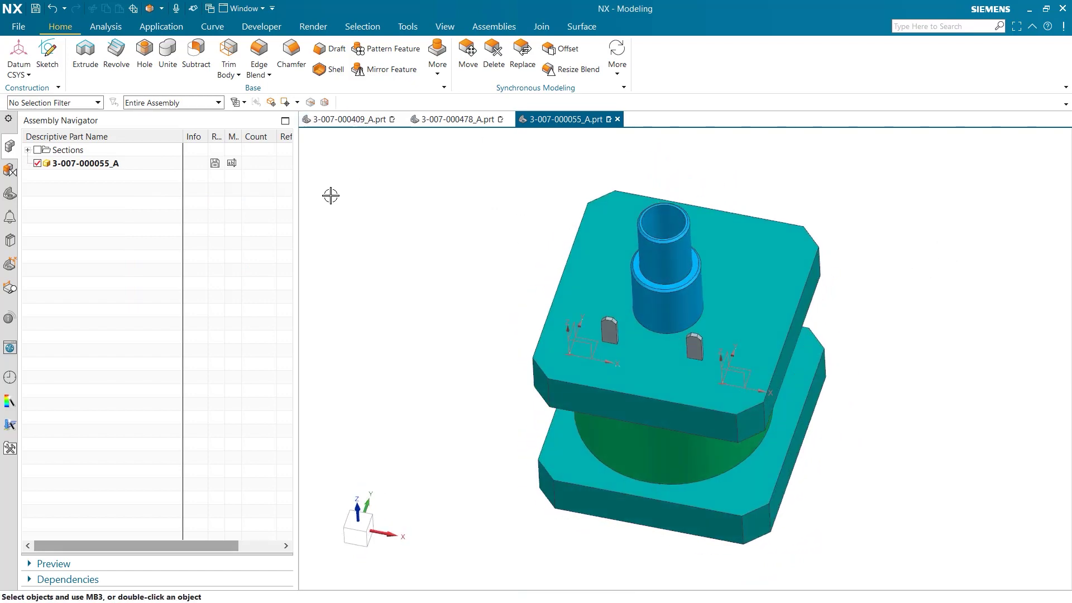
# Begin a custom-size 5 mm hole placed at the top plate's datum origin, cutting the top plate.
pyautogui.click(145, 54)
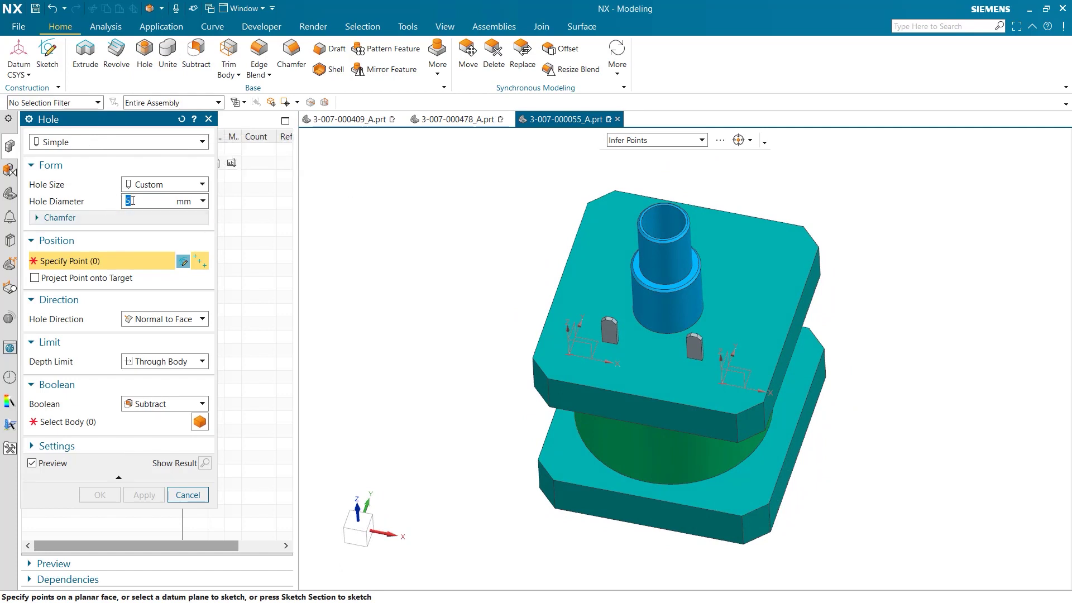
pyautogui.click(148, 187)
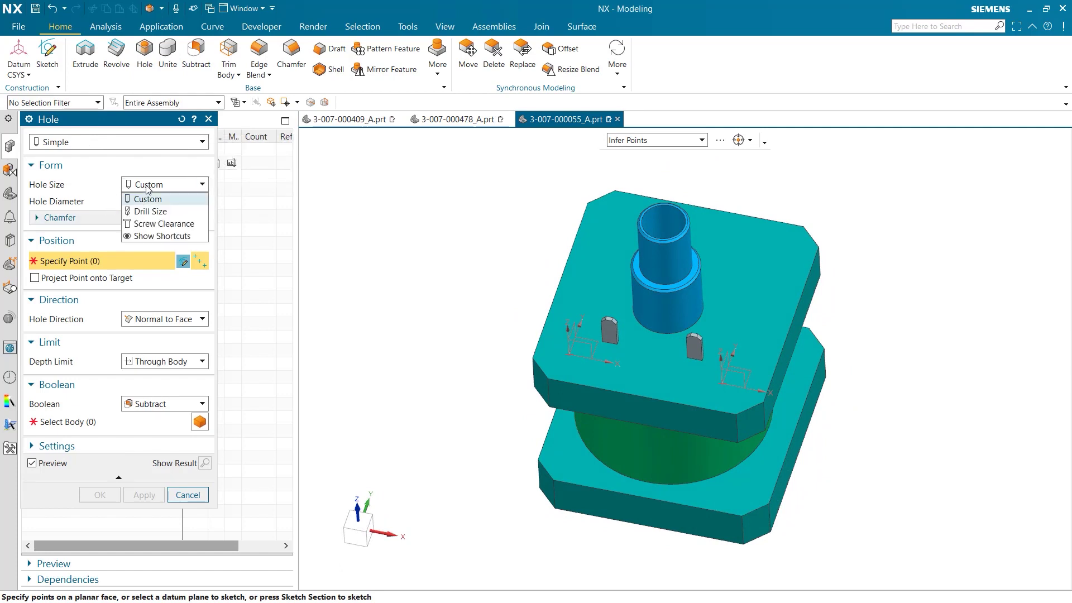
pyautogui.click(147, 198)
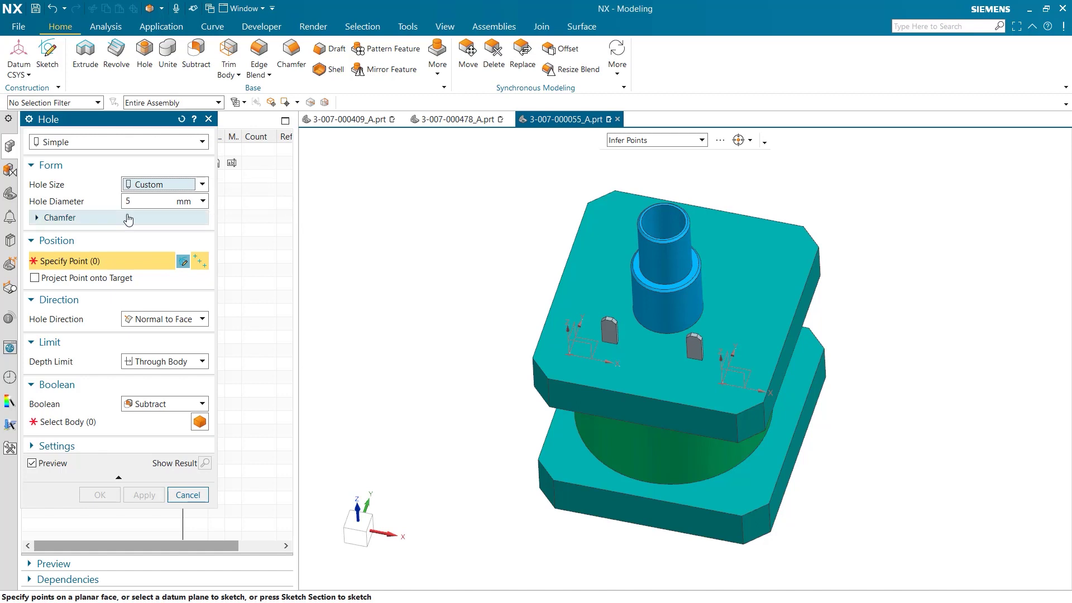
pyautogui.click(724, 382)
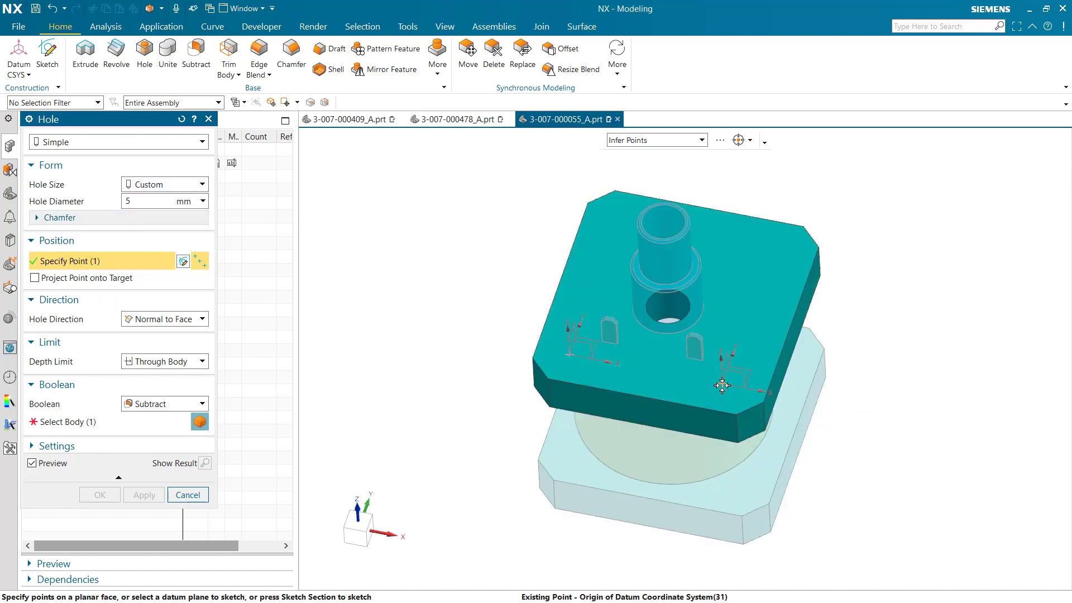
pyautogui.click(722, 386)
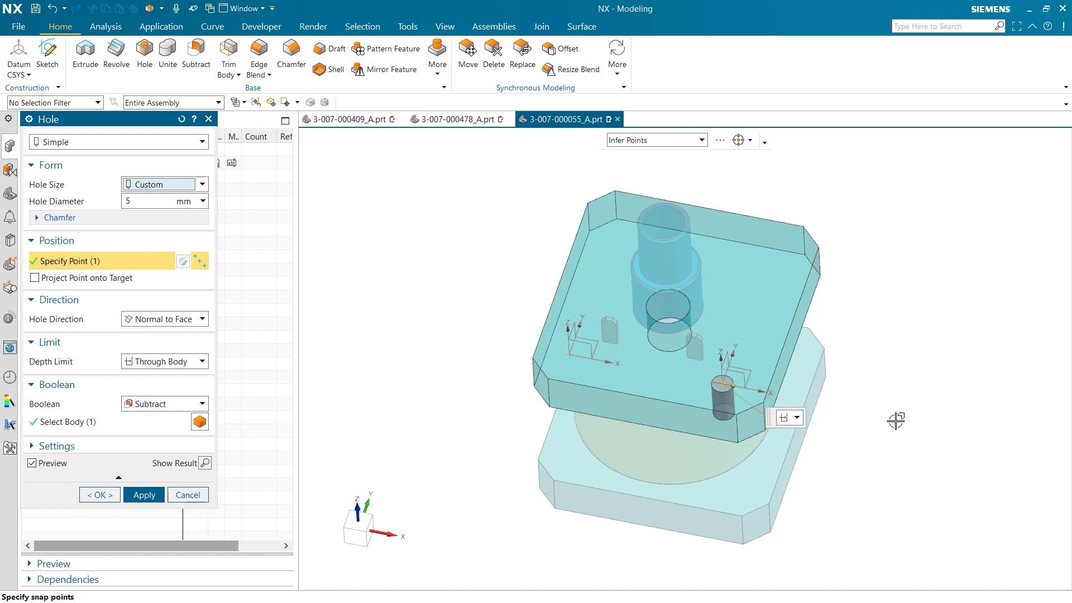
# Limit the hole to a 50 mm depth value and preview the result.
pyautogui.moveTo(890, 478)
pyautogui.mouseDown(button='middle')
pyautogui.moveTo(916, 398)
pyautogui.moveTo(917, 445)
pyautogui.mouseUp(button='middle')
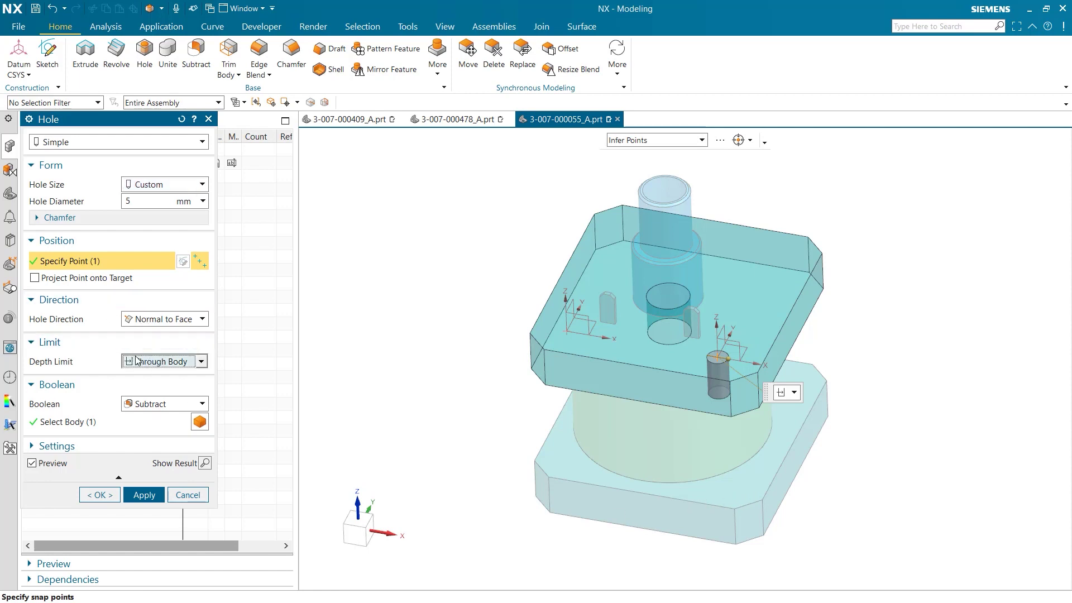
pyautogui.click(165, 362)
pyautogui.click(141, 375)
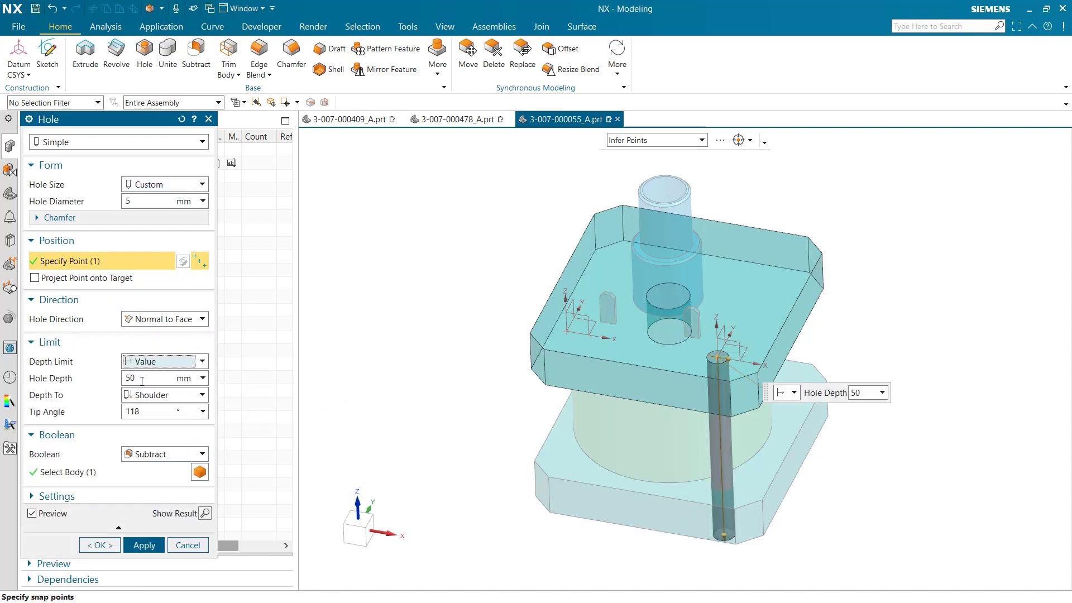
pyautogui.moveTo(366, 358)
pyautogui.mouseDown(button='middle')
pyautogui.moveTo(387, 306)
pyautogui.moveTo(426, 368)
pyautogui.mouseUp(button='middle')
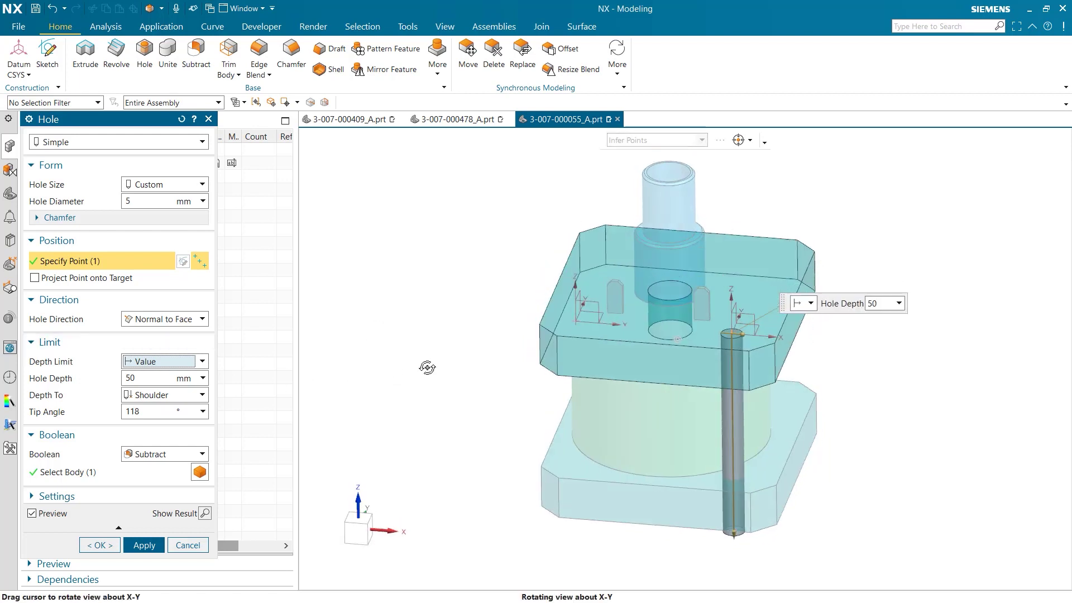
pyautogui.click(205, 514)
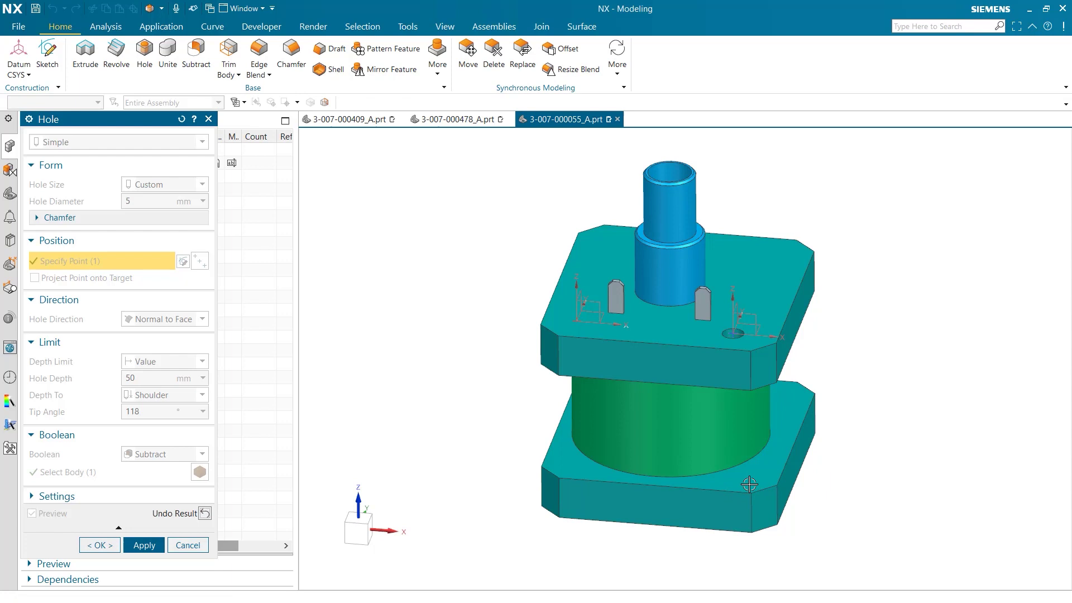
# Add the bottom plate as a cut body, set depth to Through Body and create the hole.
pyautogui.click(205, 513)
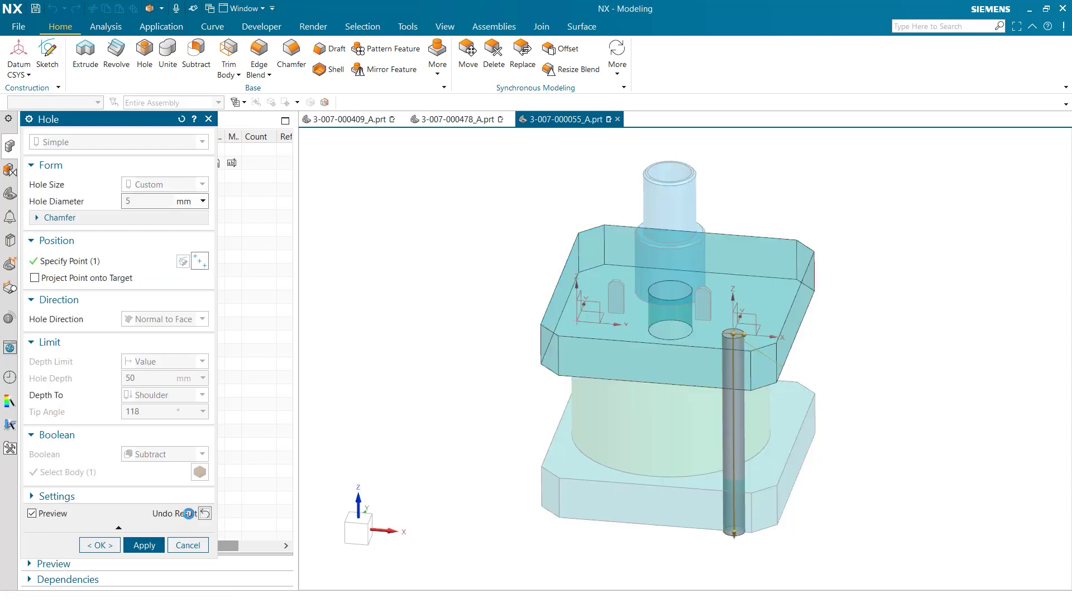
pyautogui.click(84, 472)
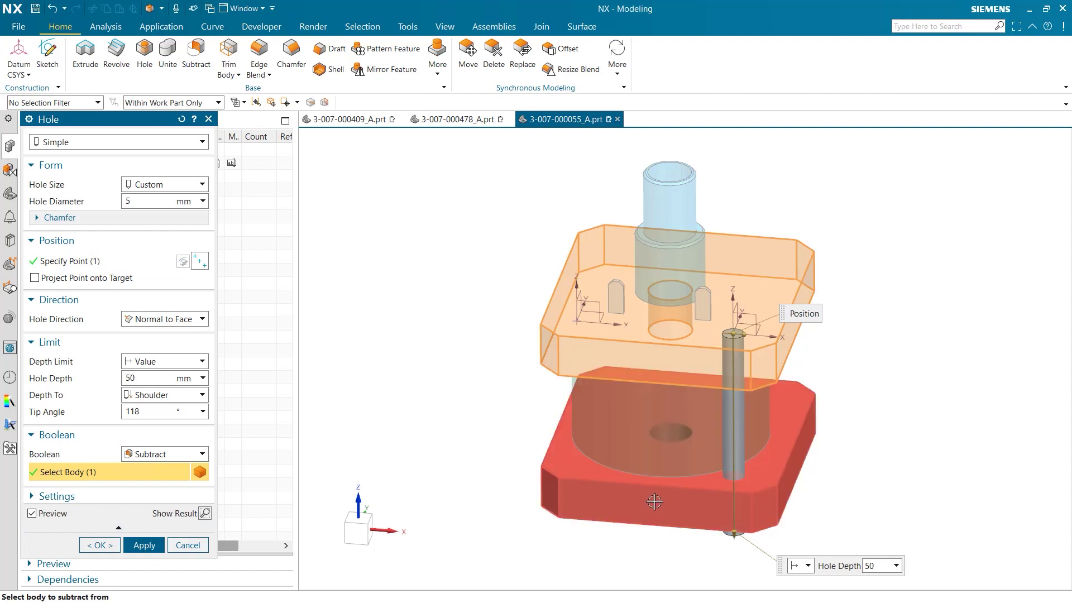
pyautogui.click(622, 515)
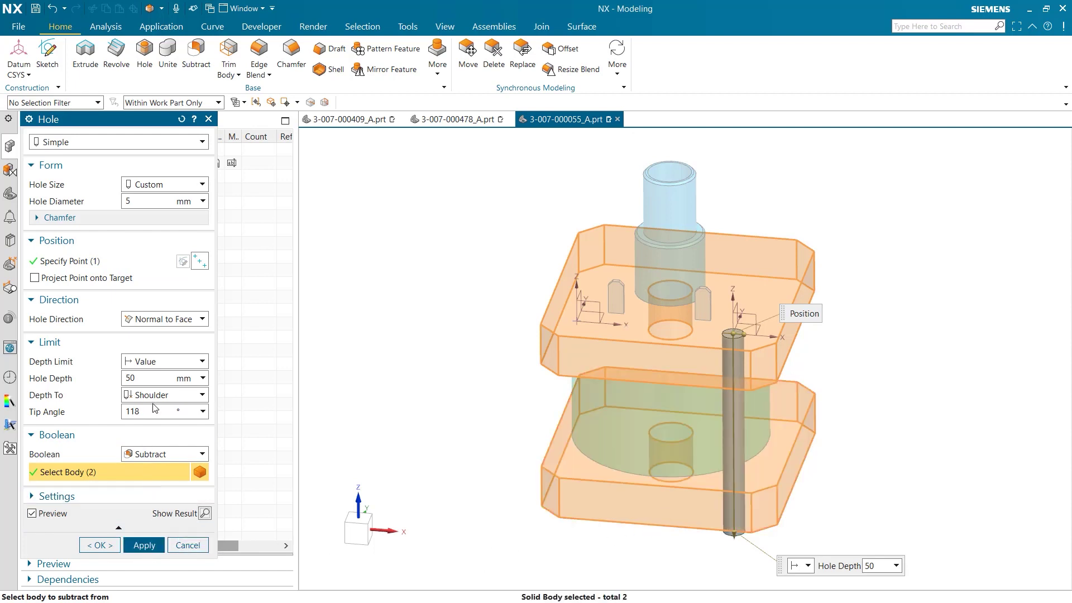
pyautogui.click(149, 362)
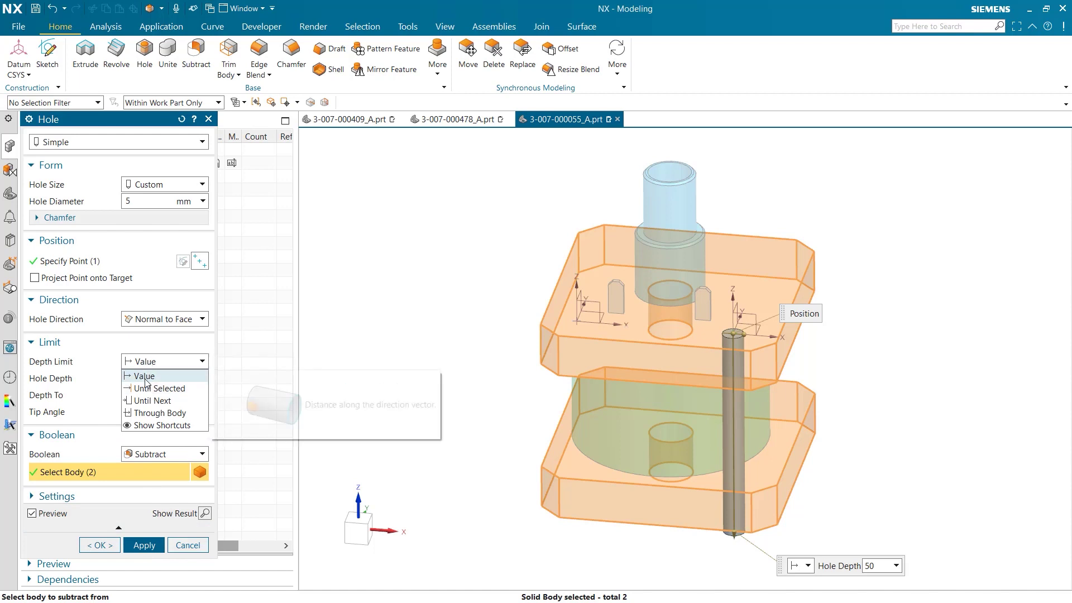
pyautogui.click(160, 412)
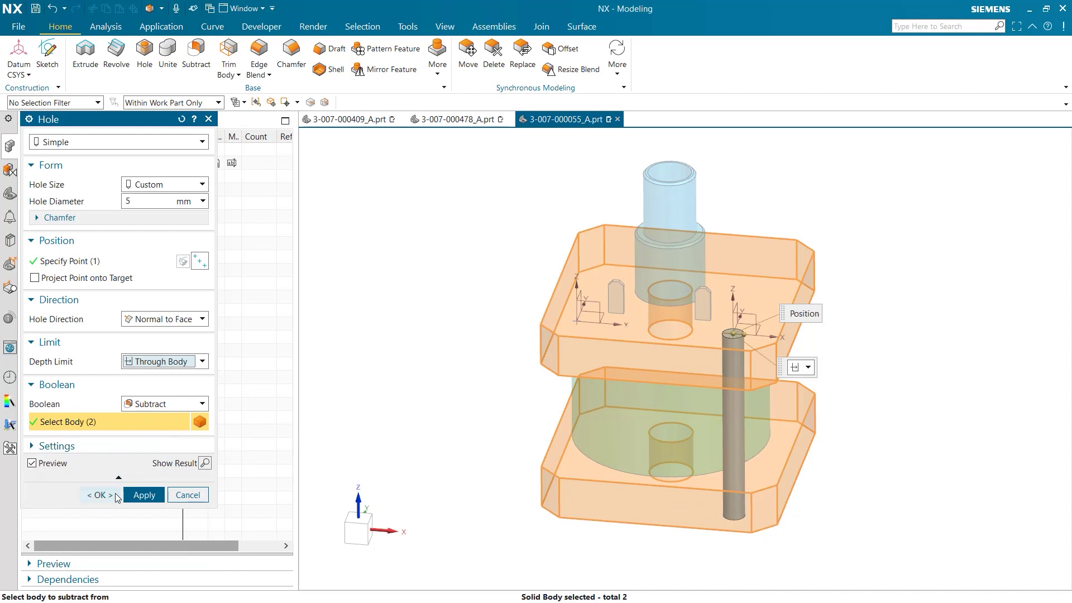
pyautogui.click(101, 494)
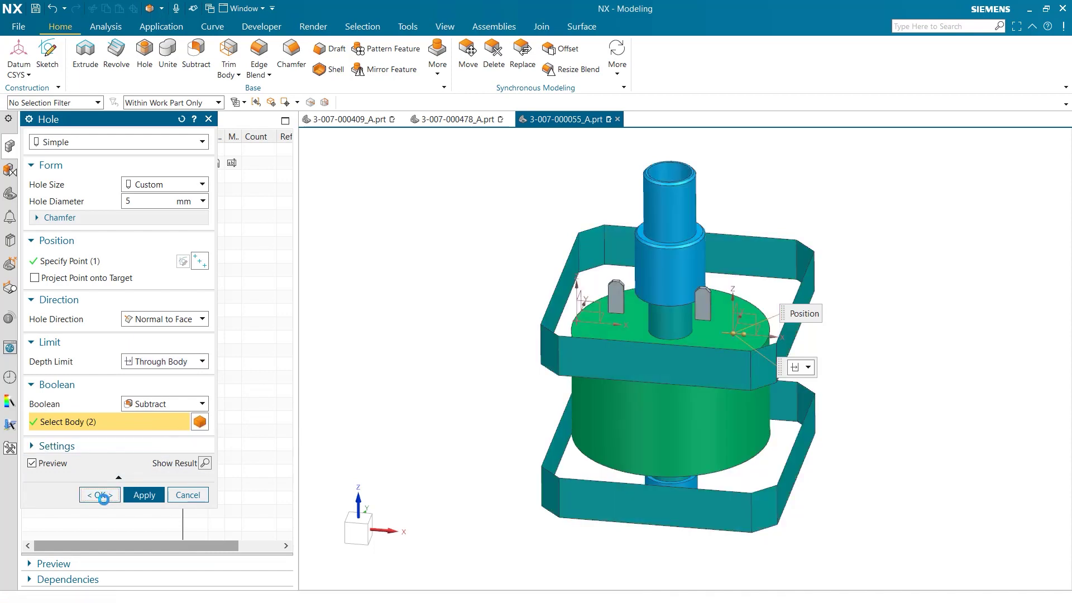
pyautogui.moveTo(438, 376)
pyautogui.mouseDown(button='middle')
pyautogui.moveTo(442, 428)
pyautogui.moveTo(445, 353)
pyautogui.moveTo(444, 389)
pyautogui.mouseUp(button='middle')
pyautogui.click(144, 54)
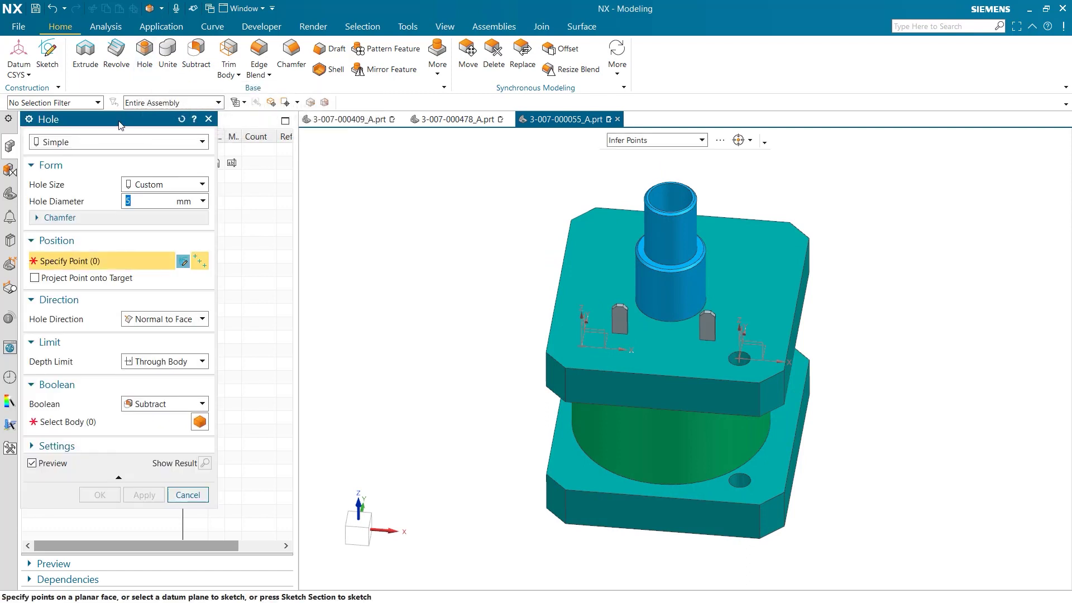
# Switch to a Hole Series type with the end form set to threaded M5 x 0.8.
pyautogui.click(109, 142)
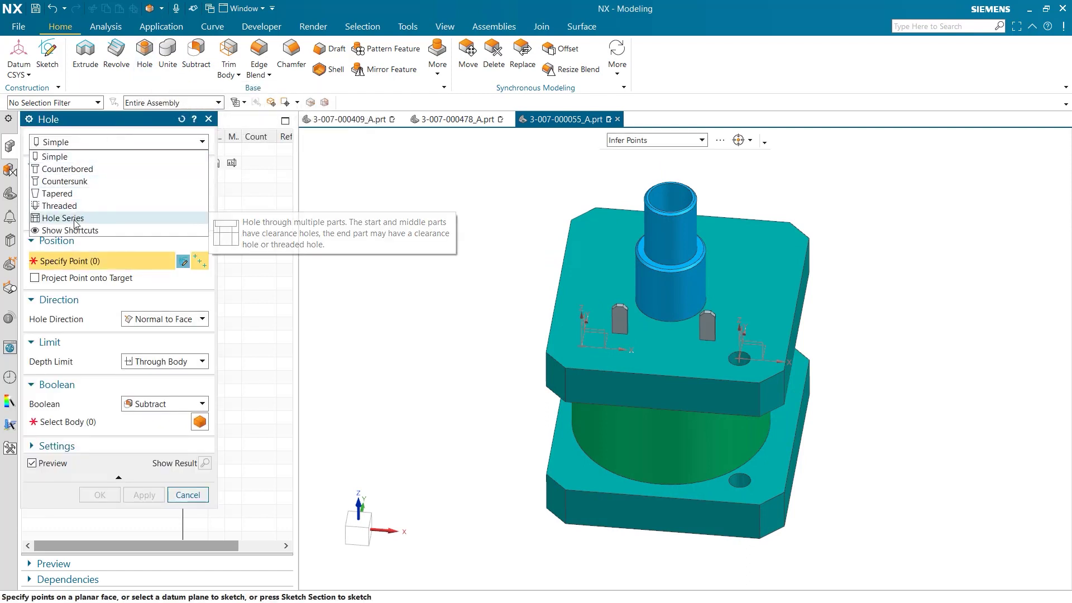
pyautogui.click(80, 197)
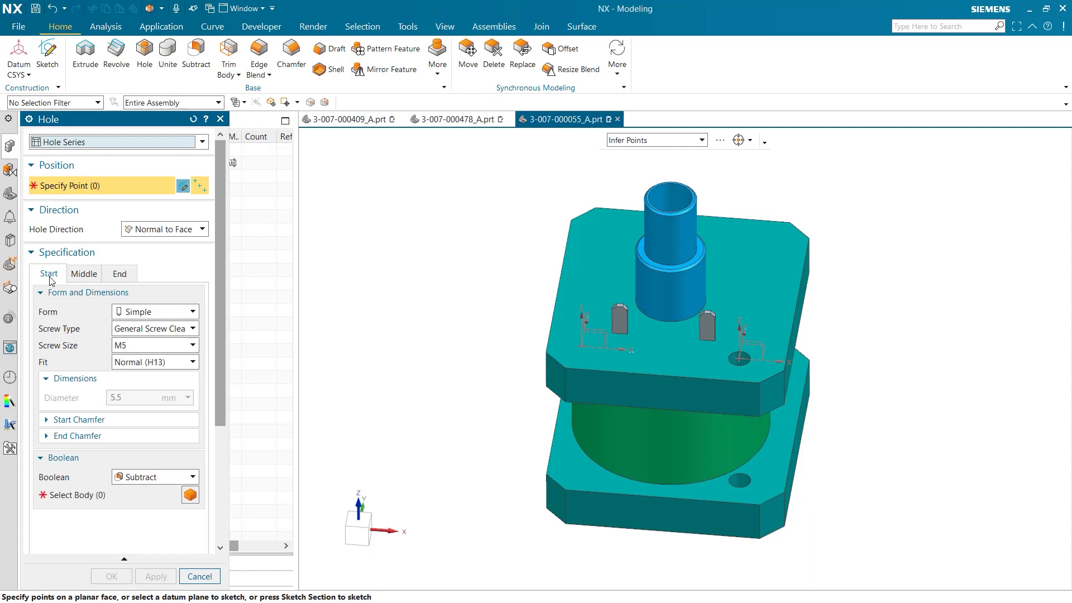
pyautogui.click(84, 274)
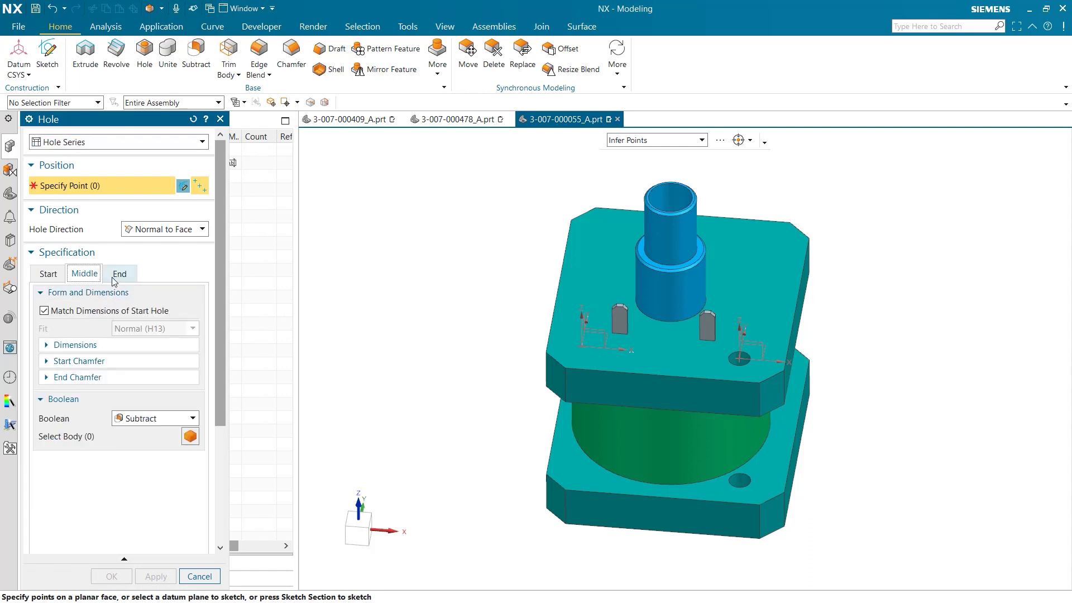
pyautogui.click(121, 275)
pyautogui.click(155, 326)
pyautogui.click(155, 325)
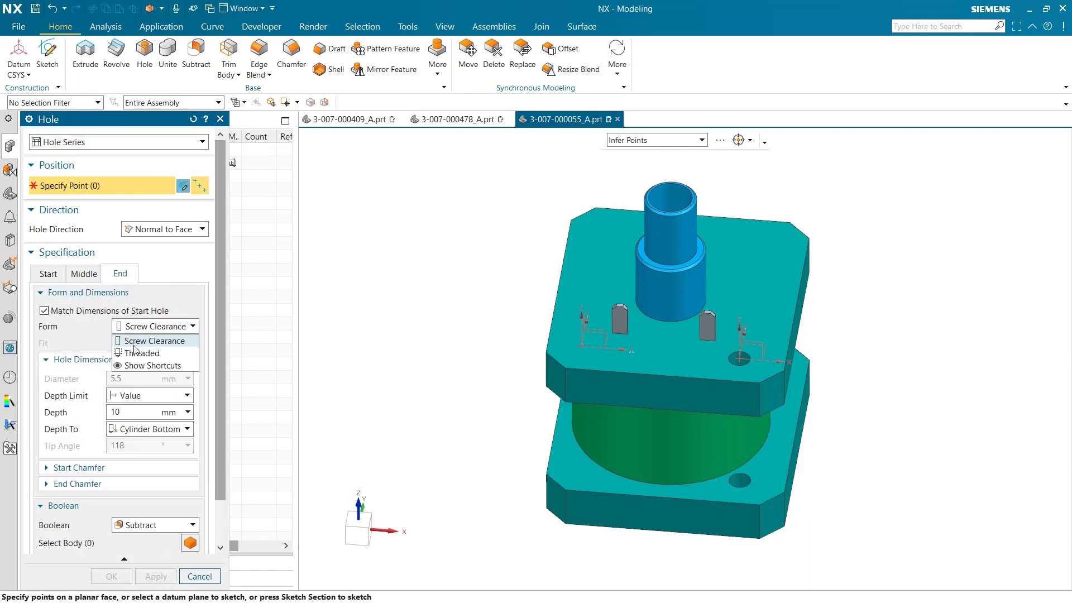
pyautogui.click(147, 352)
pyautogui.click(48, 274)
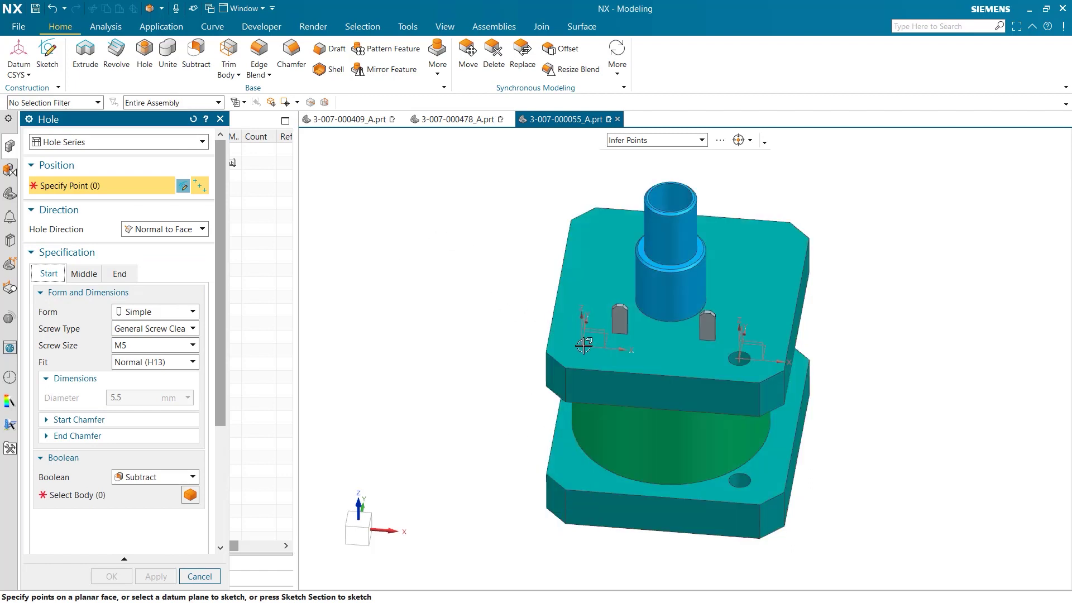
# Place the hole near the top plate's front-left corner, keeping a simple M5 start form.
pyautogui.click(585, 343)
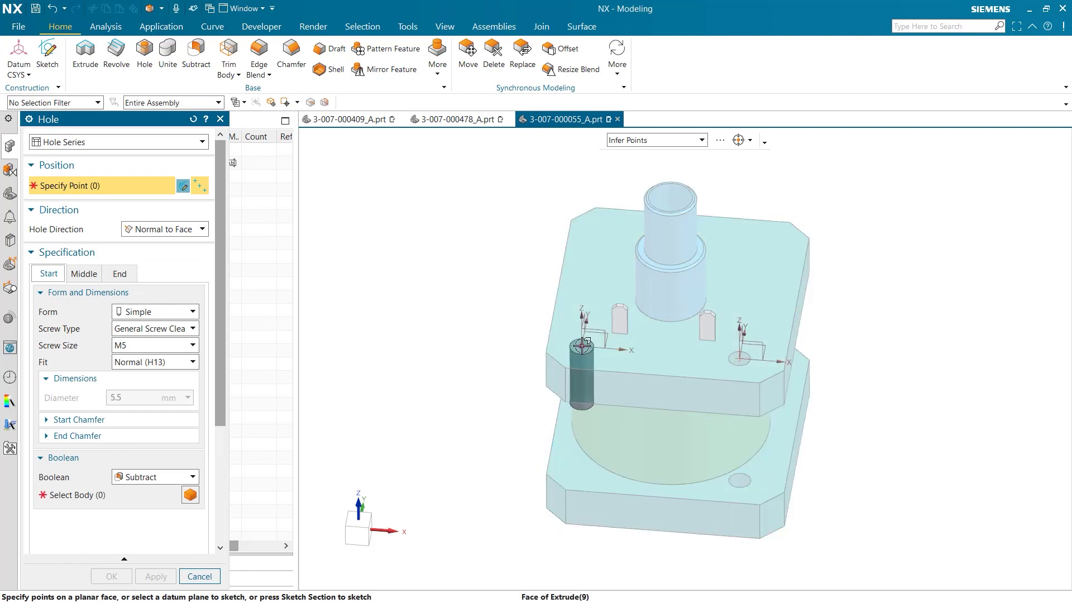
pyautogui.click(583, 346)
pyautogui.moveTo(449, 324)
pyautogui.mouseDown(button='middle')
pyautogui.moveTo(474, 267)
pyautogui.moveTo(469, 312)
pyautogui.mouseUp(button='middle')
pyautogui.click(155, 311)
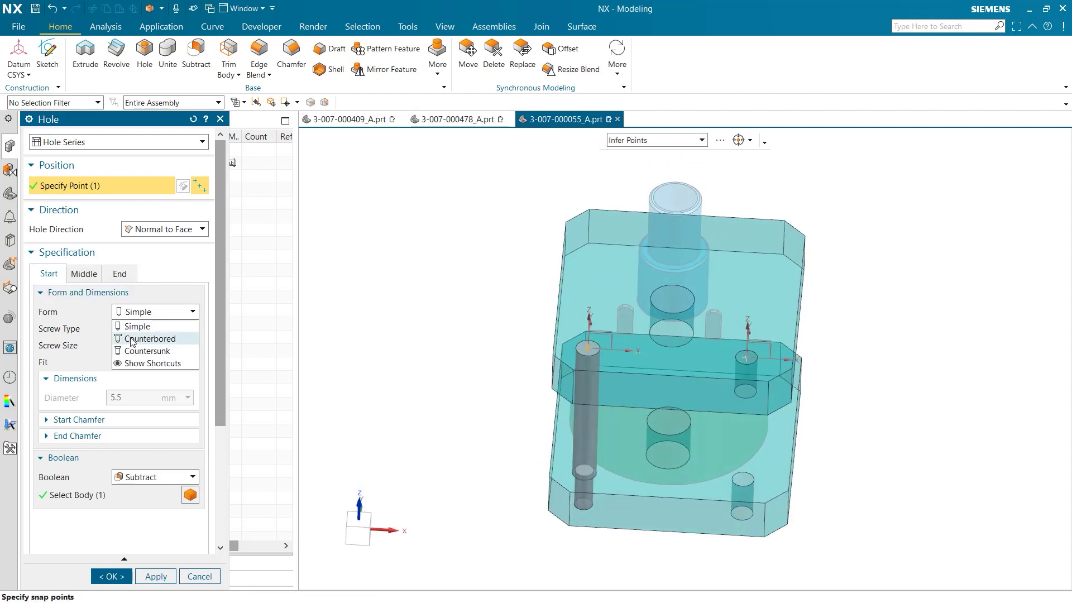
pyautogui.click(146, 328)
pyautogui.click(155, 312)
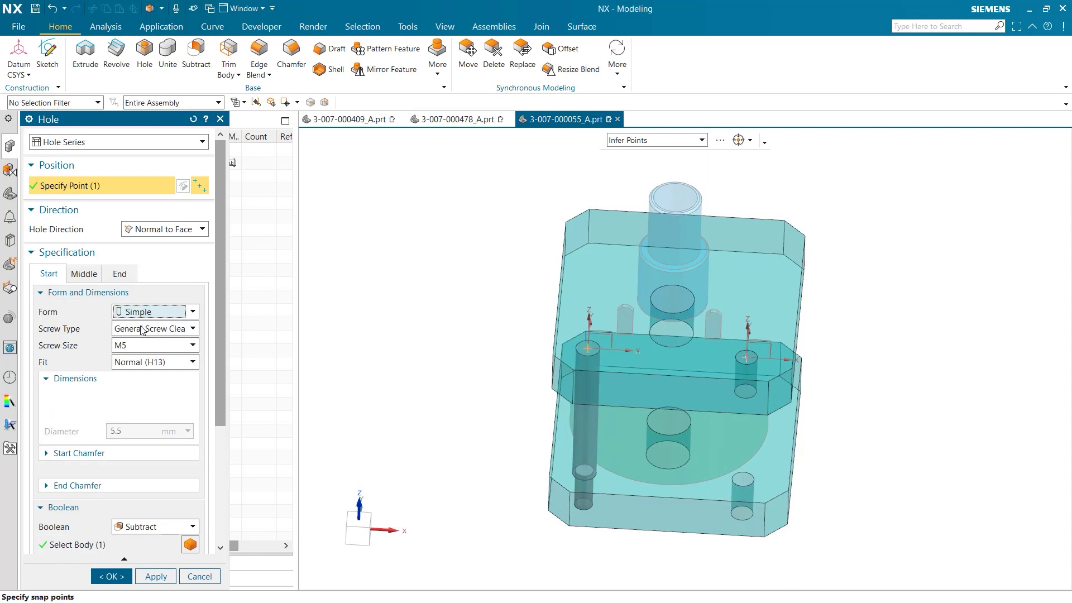
pyautogui.scroll(-1, 100, 357)
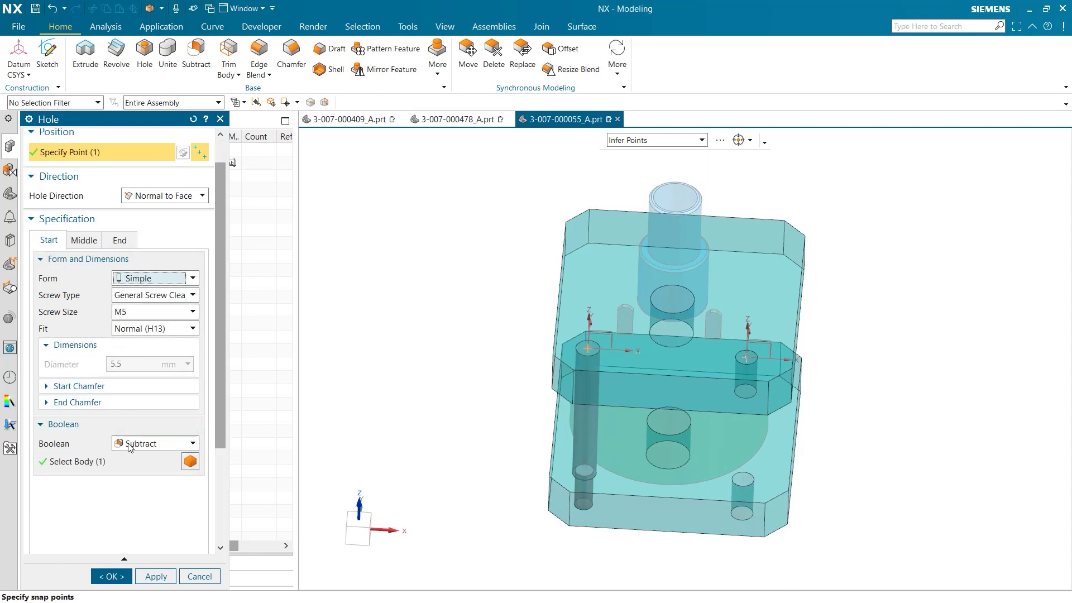
# Select the body the hole cuts and confirm the end form stays threaded.
pyautogui.click(92, 463)
pyautogui.click(121, 240)
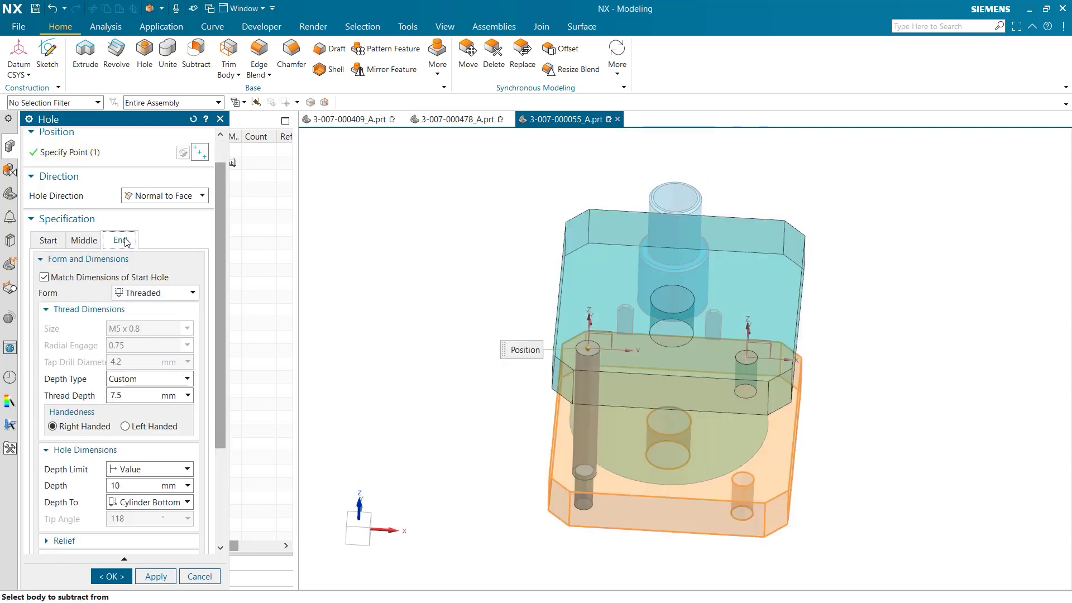
pyautogui.click(143, 292)
pyautogui.click(126, 295)
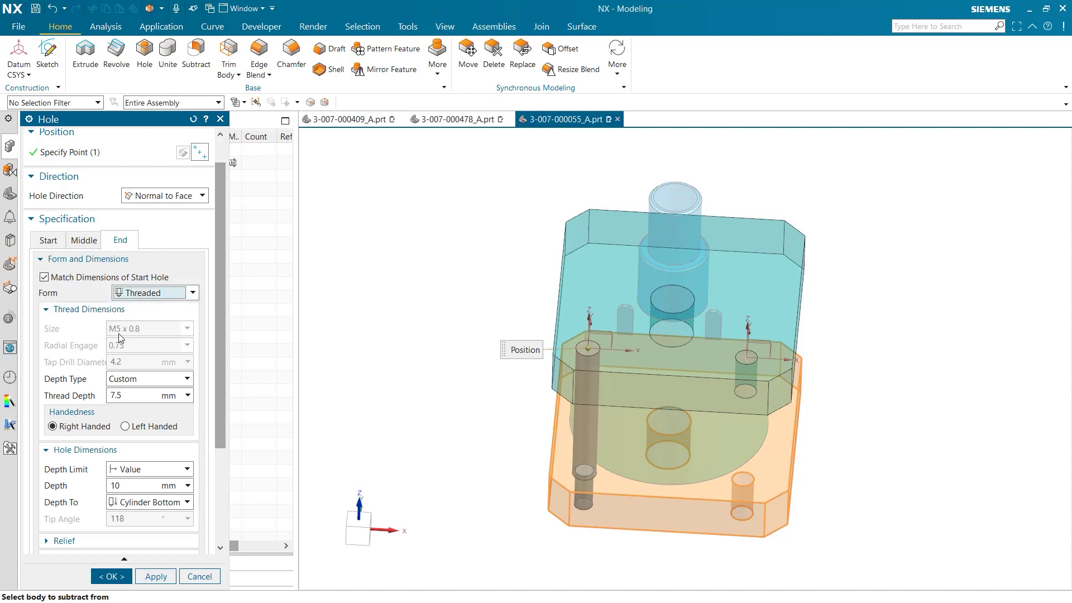
pyautogui.scroll(-1, 112, 375)
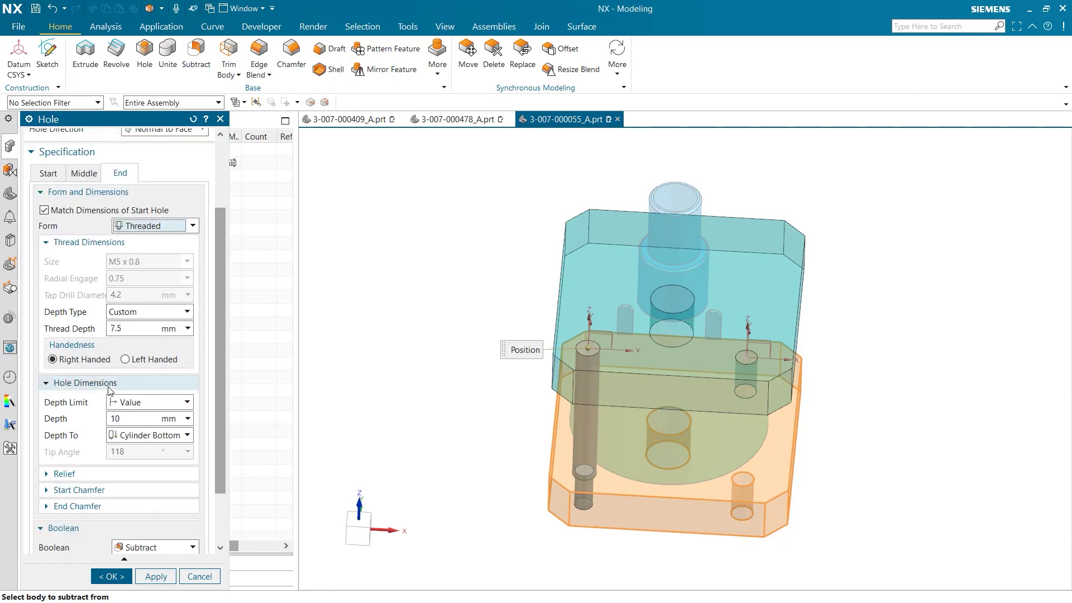
pyautogui.scroll(-1, 108, 392)
pyautogui.scroll(-1, 107, 411)
pyautogui.scroll(-1, 105, 418)
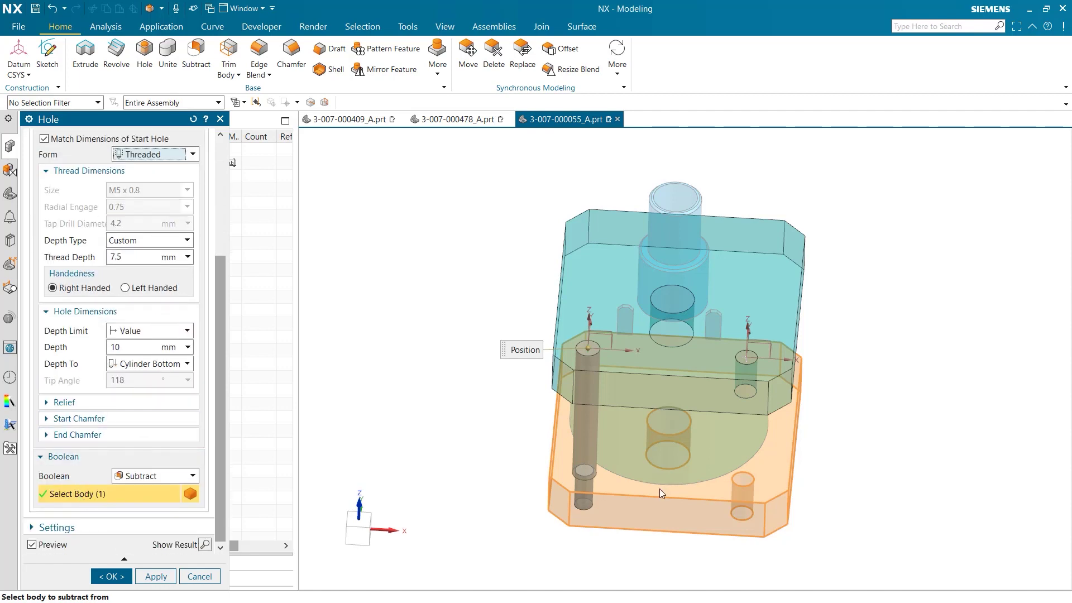
# Apply the hole series so it cuts through the front-left corner of both plates.
pyautogui.click(155, 577)
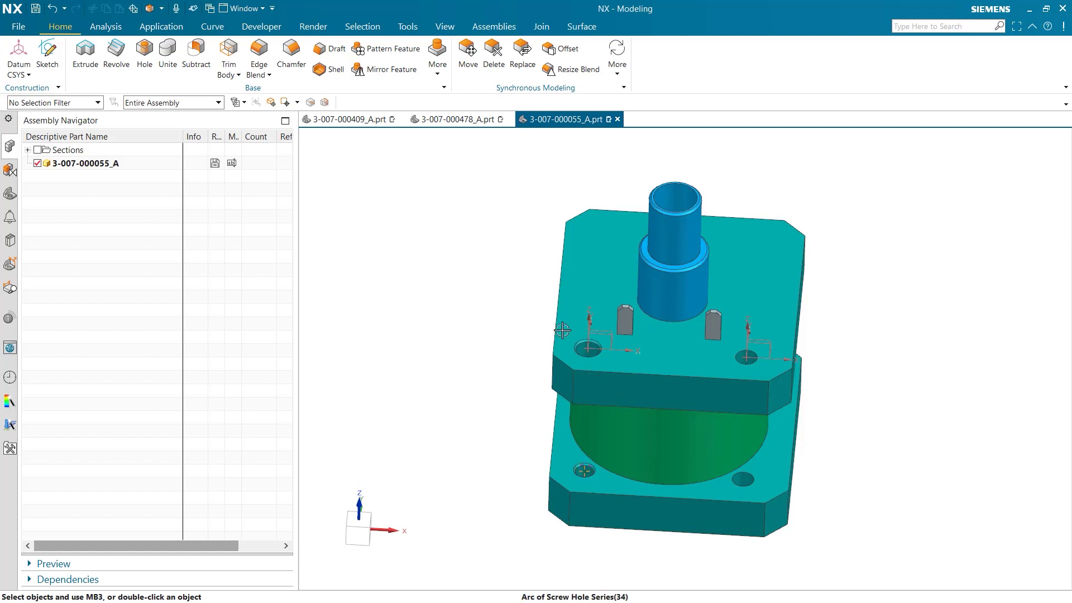
# Start Pattern Feature on the new hole with a Circular layout.
pyautogui.click(377, 48)
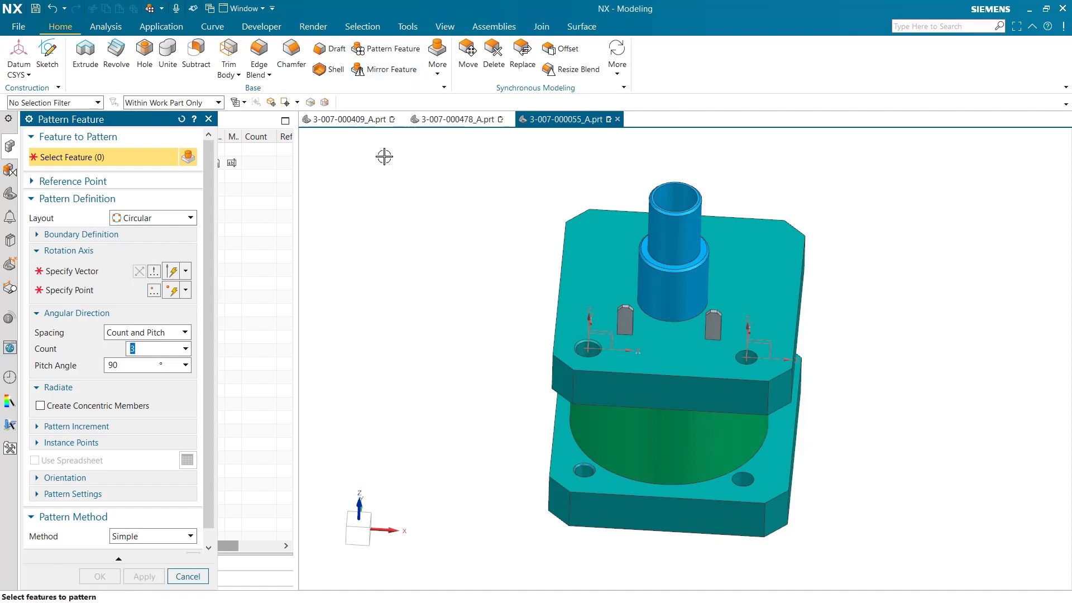
pyautogui.click(747, 357)
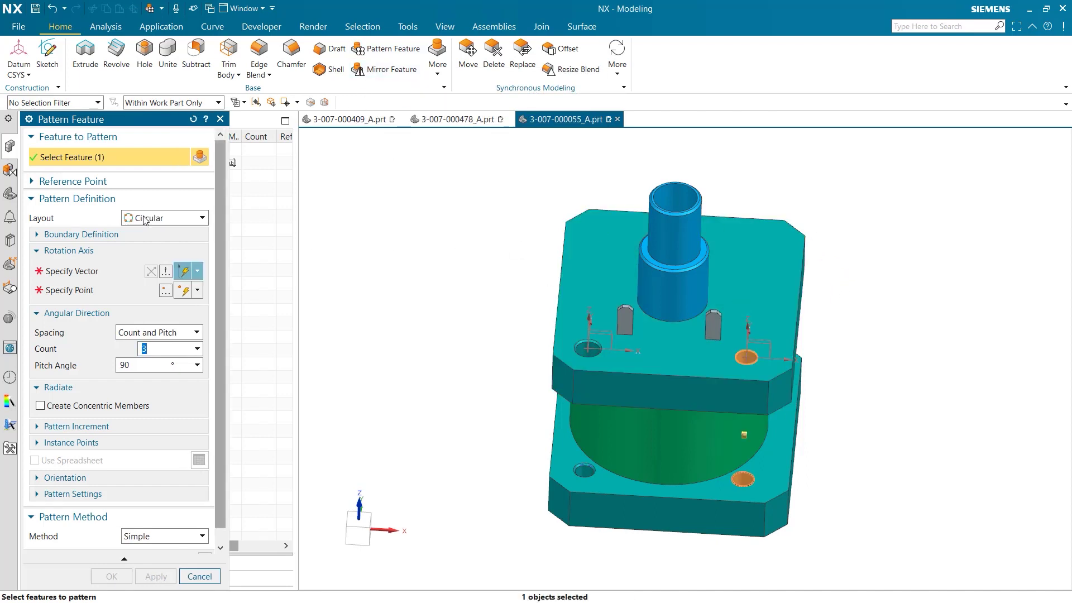
pyautogui.click(163, 218)
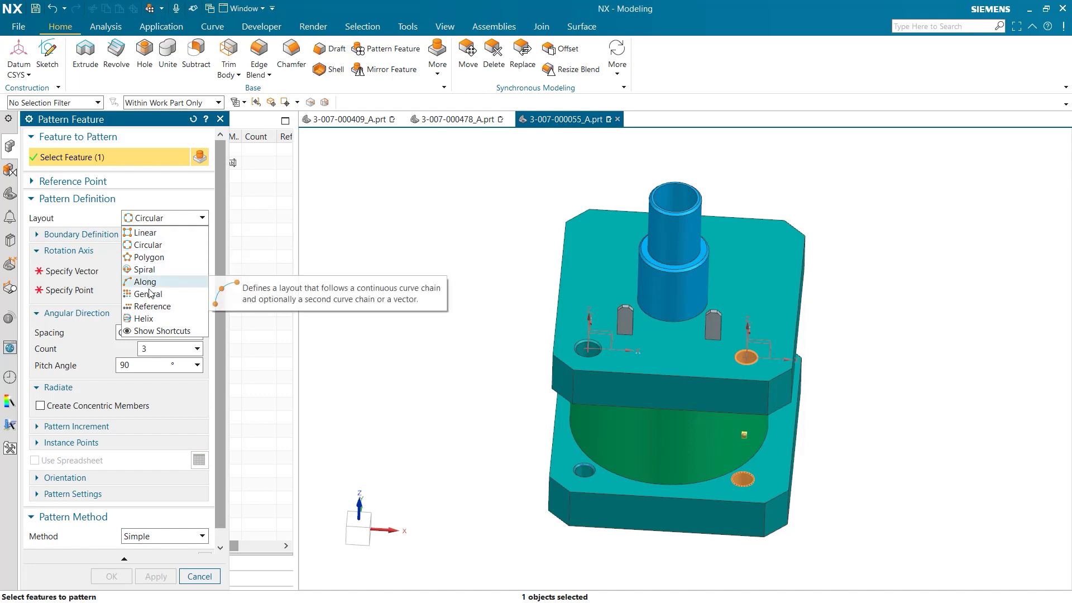
pyautogui.click(148, 246)
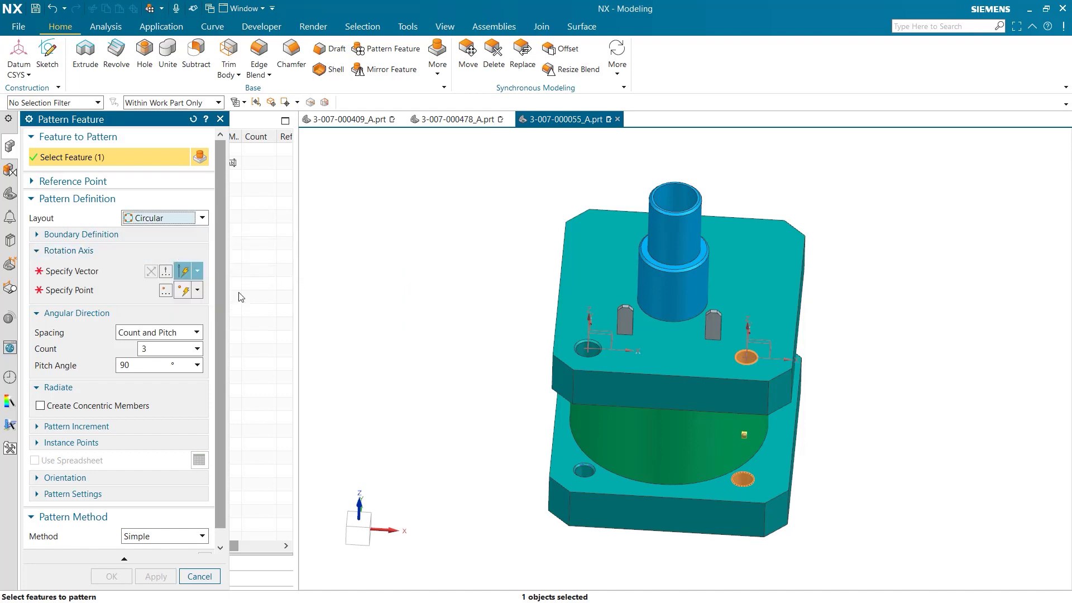
# Set the rotation axis, centre it on the cylinder top and create the 90° pattern giving four corner holes.
pyautogui.click(68, 272)
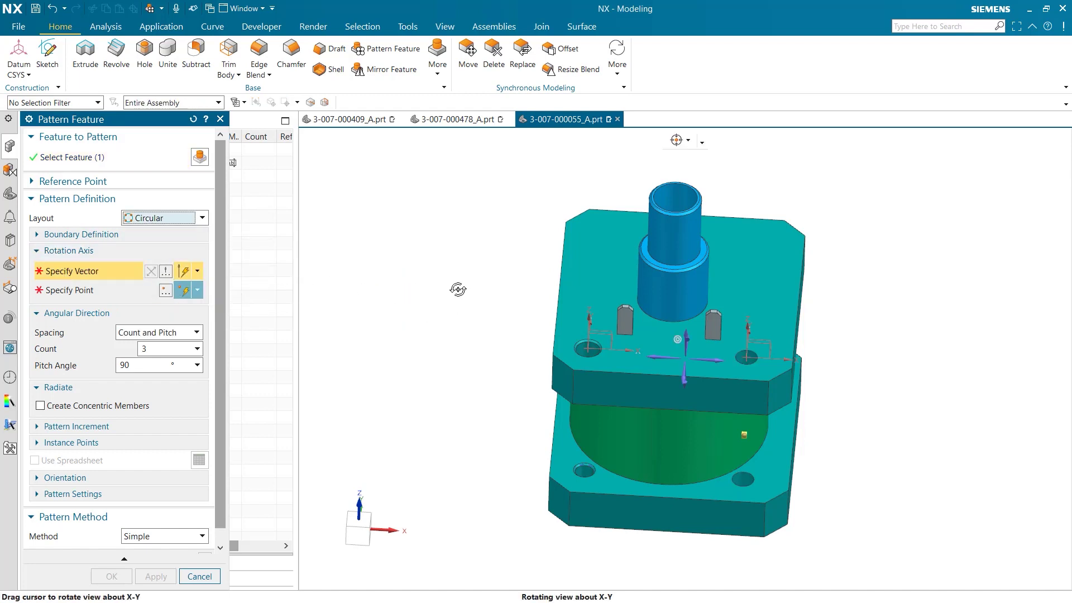
pyautogui.moveTo(448, 305); pyautogui.dragTo(457, 283, button='middle')
pyautogui.middleClick(457, 283)
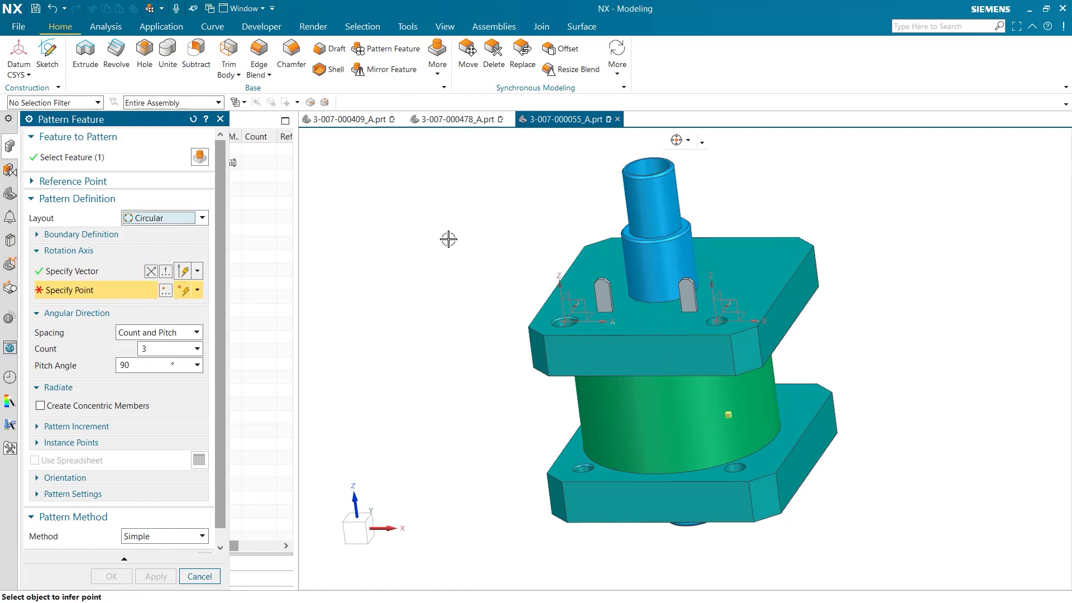
pyautogui.click(673, 204)
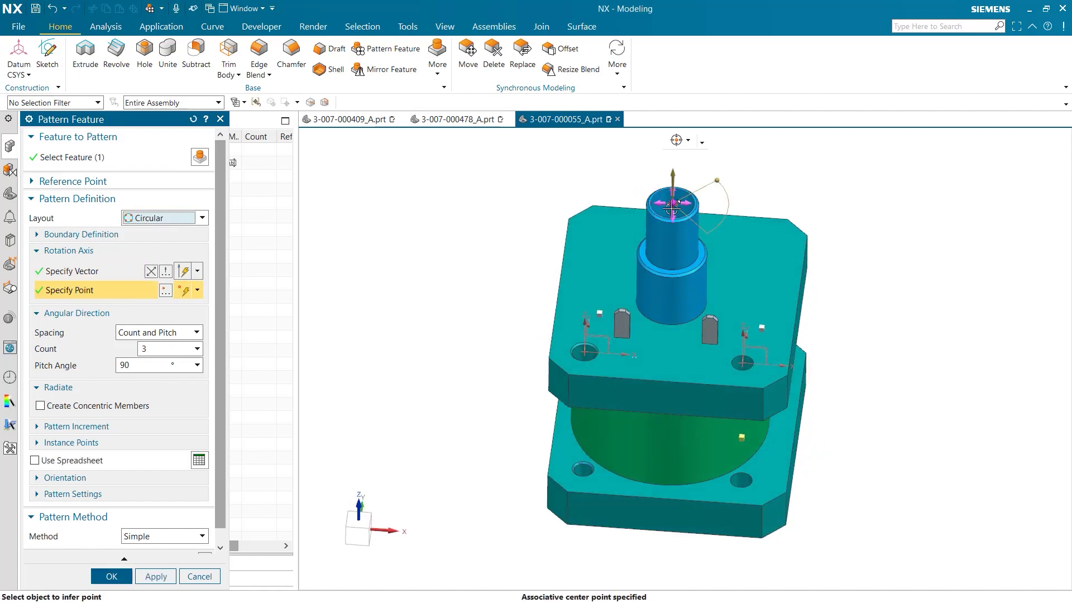
pyautogui.moveTo(889, 245); pyautogui.dragTo(889, 302, button='middle')
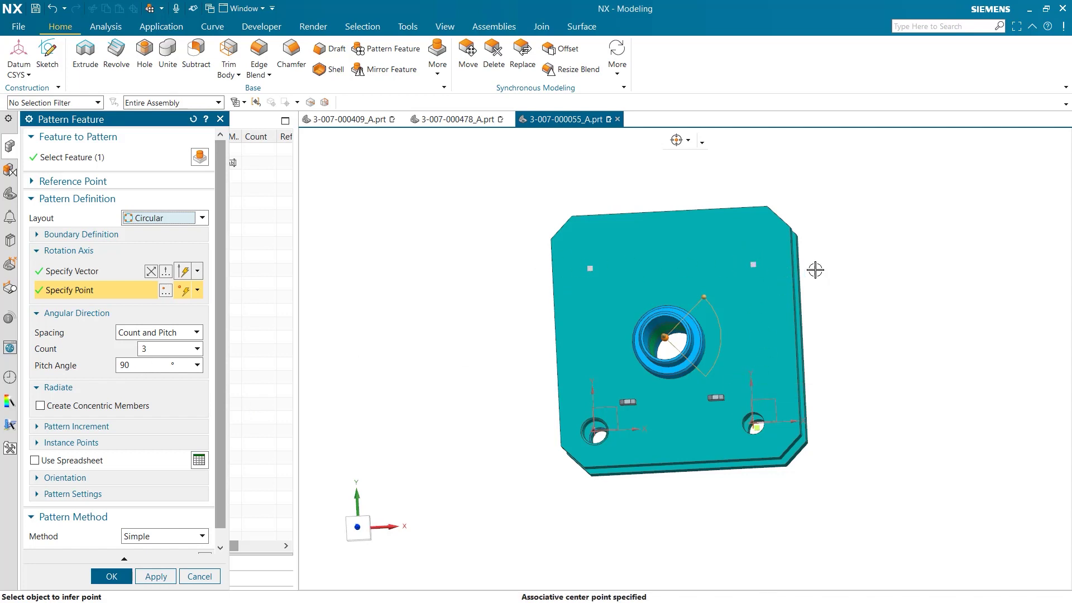
pyautogui.moveTo(856, 214); pyautogui.dragTo(849, 225, button='middle')
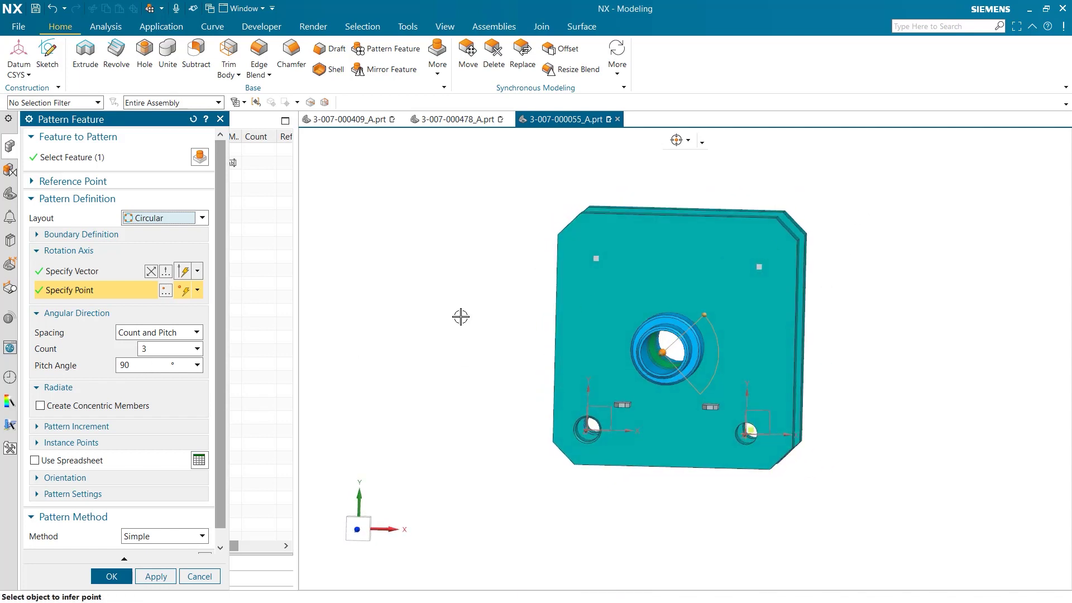
pyautogui.scroll(-1, 143, 436)
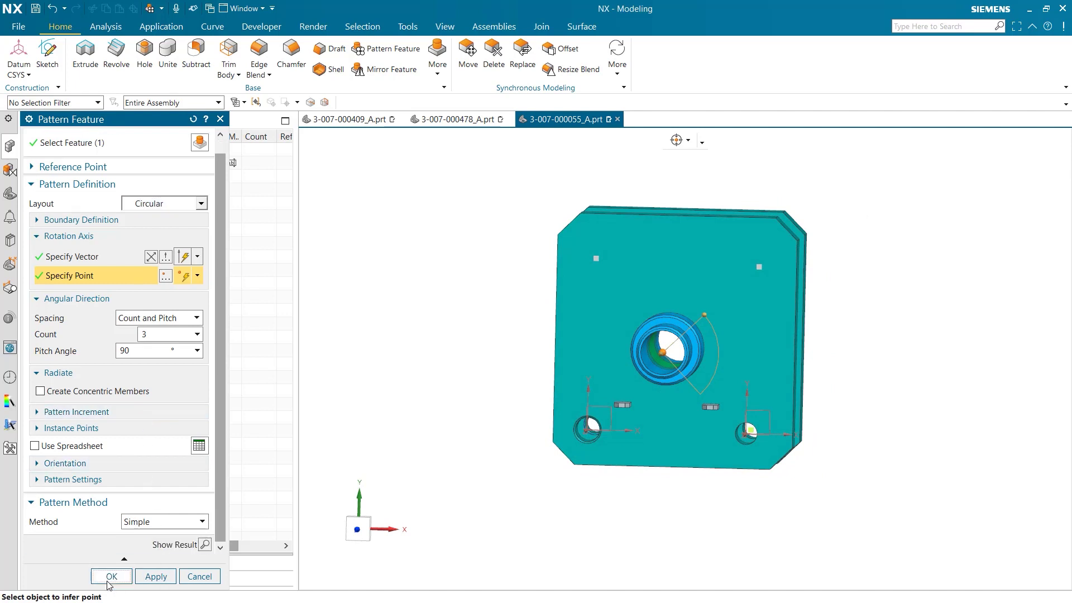
pyautogui.click(111, 576)
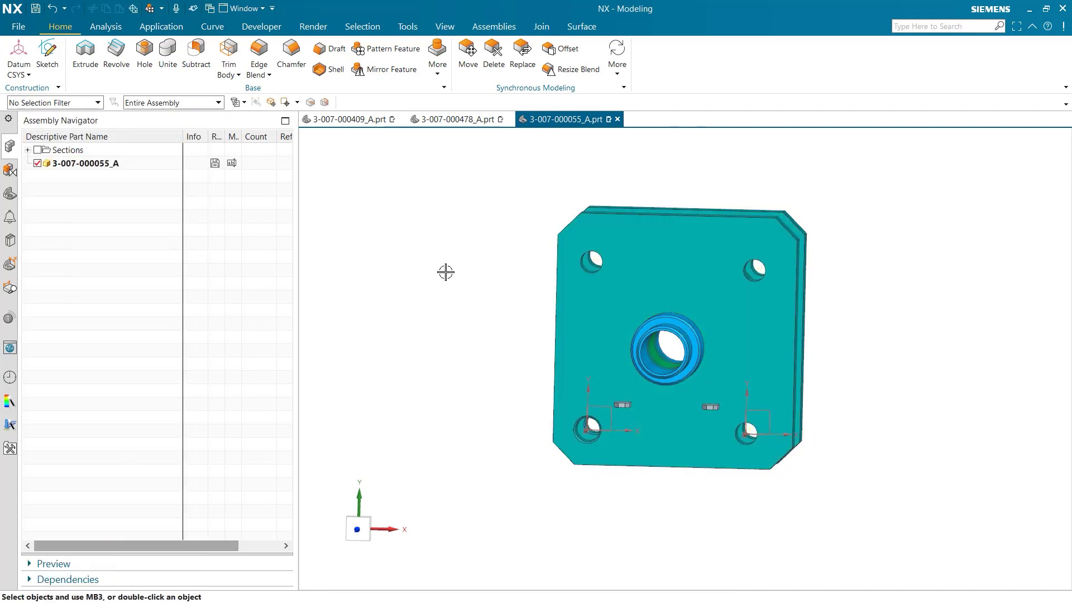
# Orbit the casing to an angled view showing the patterned holes in both plates.
pyautogui.moveTo(447, 272)
pyautogui.mouseDown(button='middle')
pyautogui.moveTo(412, 233)
pyautogui.moveTo(418, 206)
pyautogui.moveTo(431, 249)
pyautogui.mouseUp(button='middle')
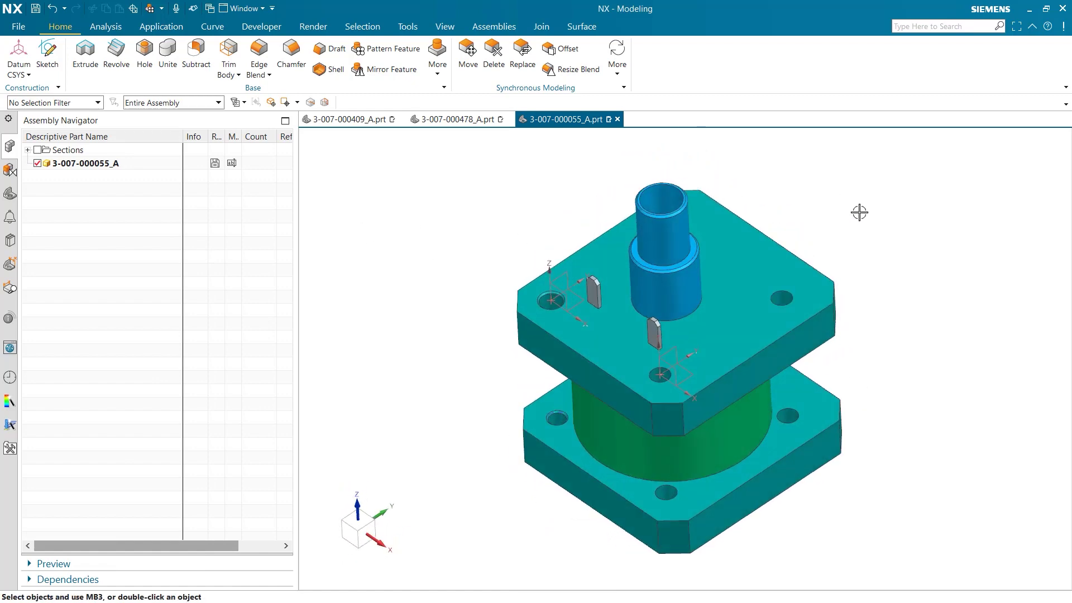